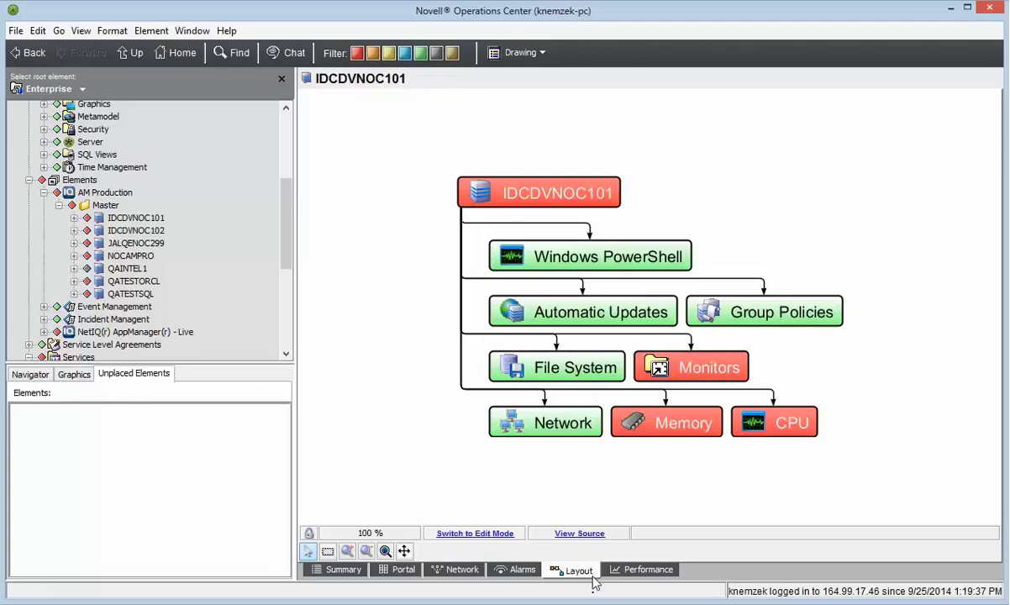
Start a blank drawing for IDCDVNOC101 and add a Total.Summary.Used line chart to it.
right_click(343, 226)
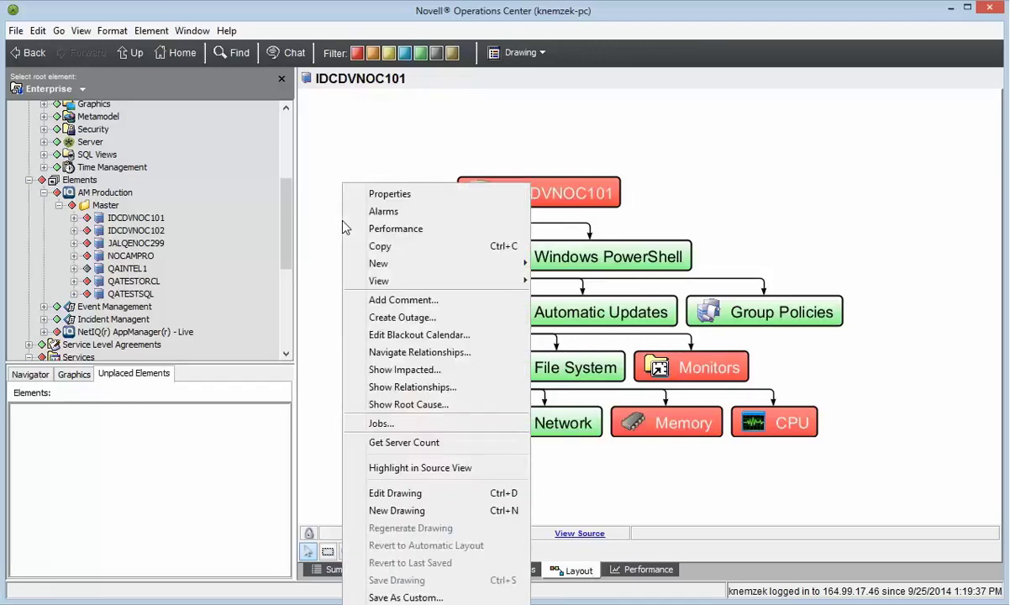
click(341, 512)
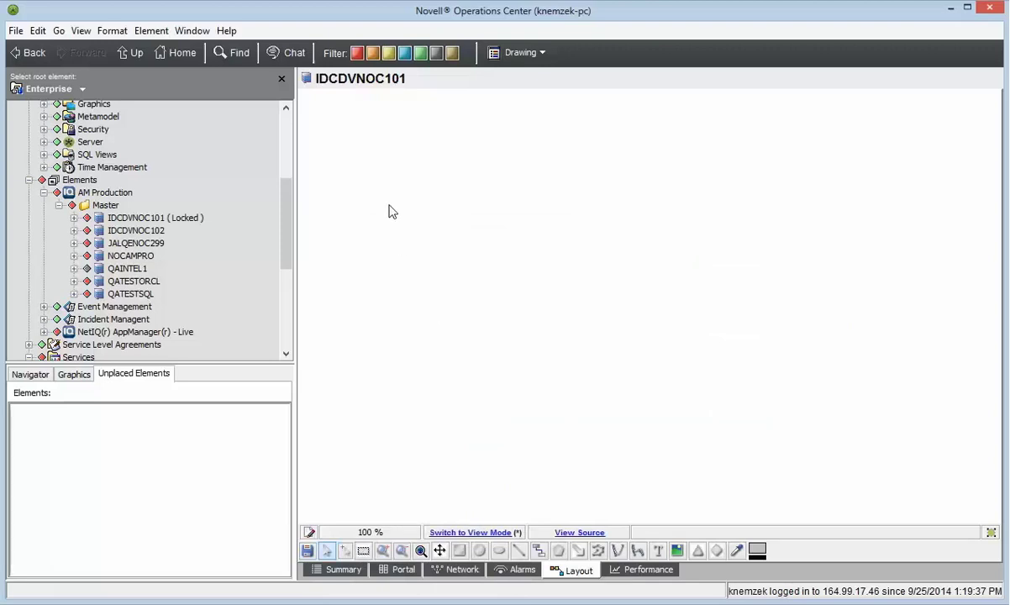
right_click(338, 166)
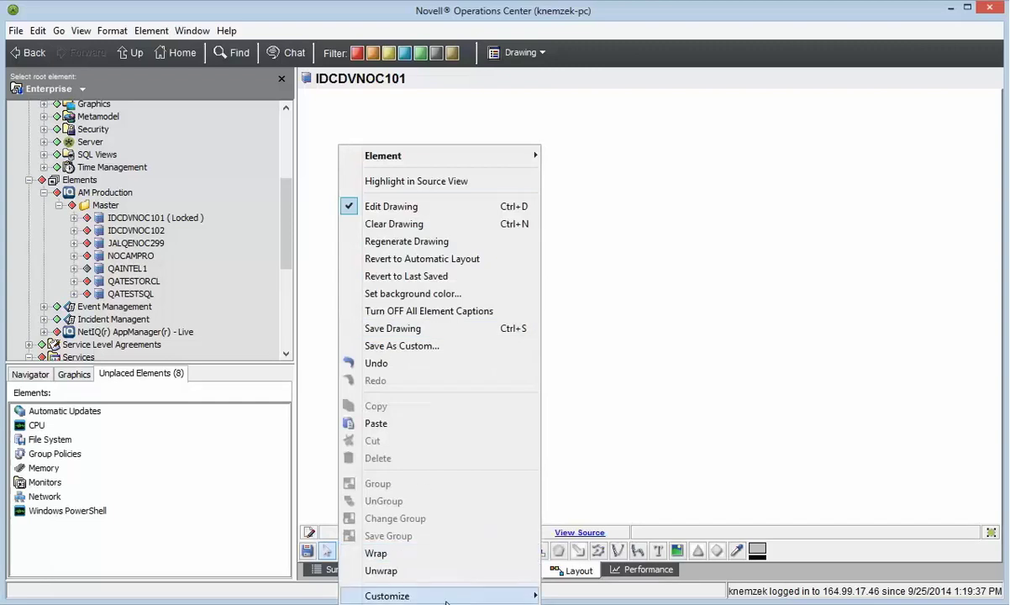
mouse_move(445, 601)
mouse_move(593, 522)
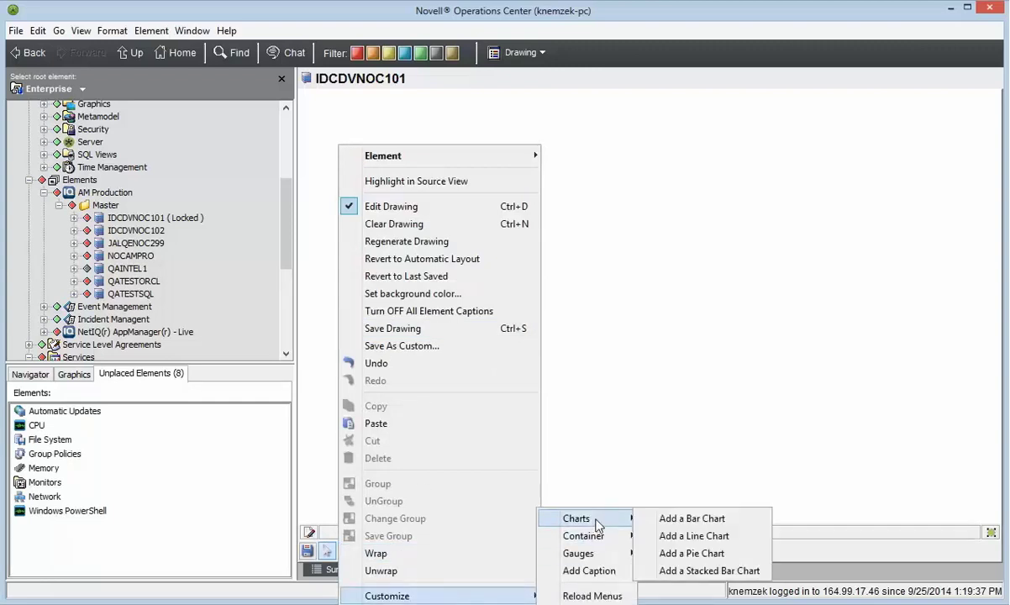
click(676, 538)
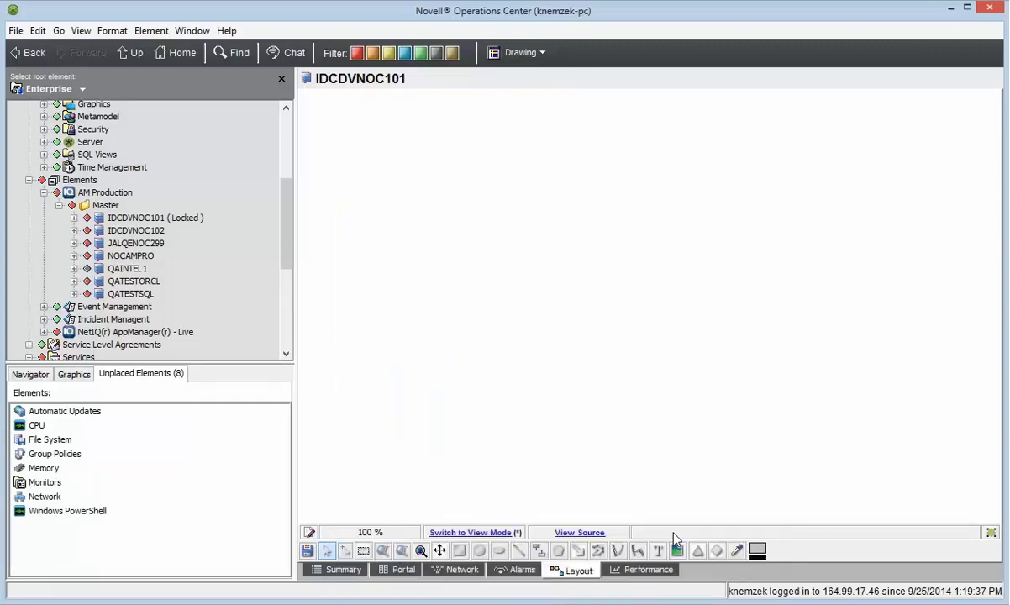
Move the line chart toward the top-left, shrink it, and bring up its options.
drag(616, 335, 600, 316)
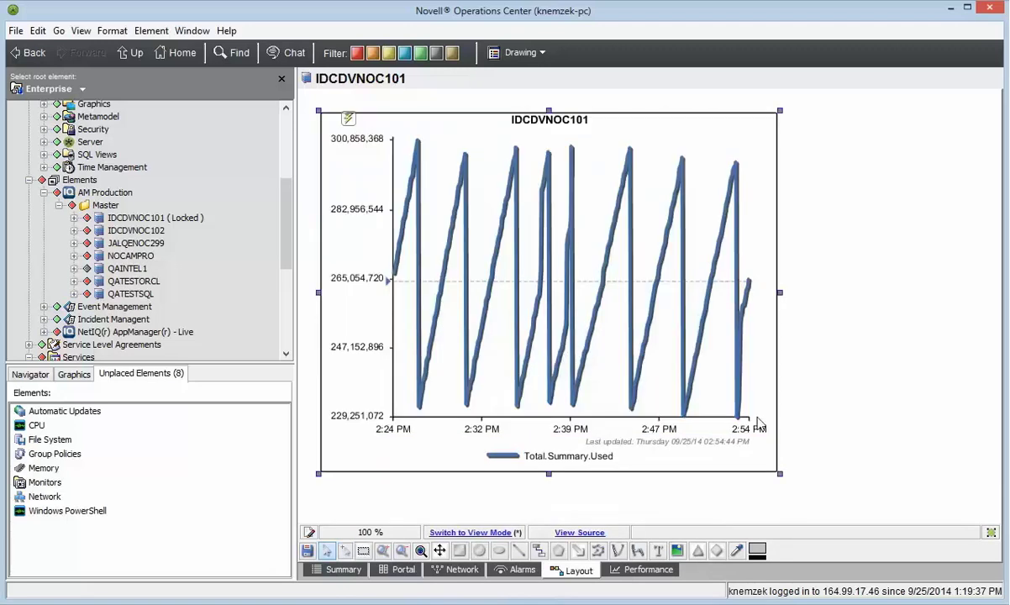
drag(777, 472, 685, 394)
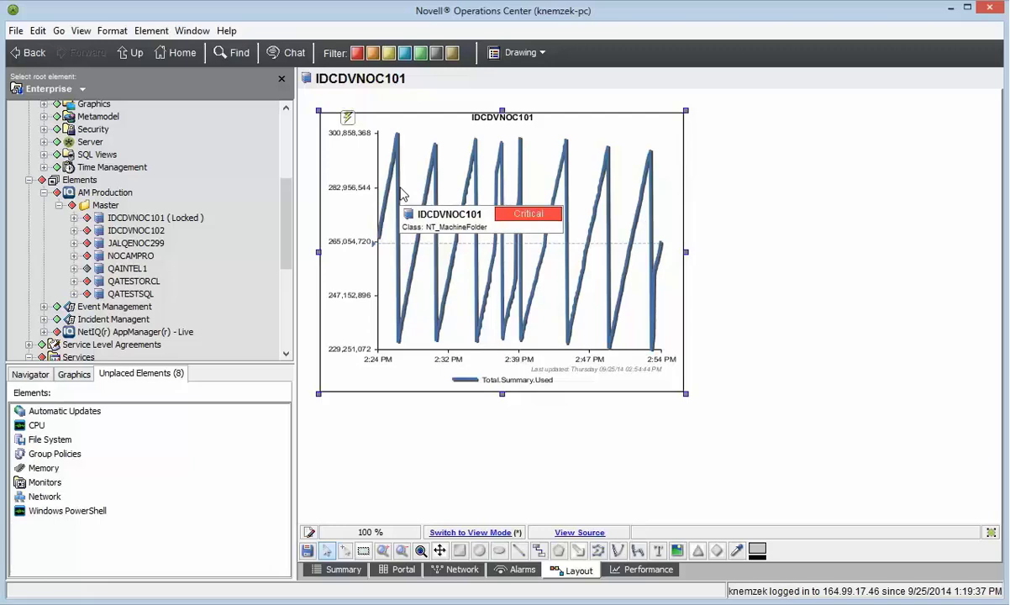
right_click(401, 193)
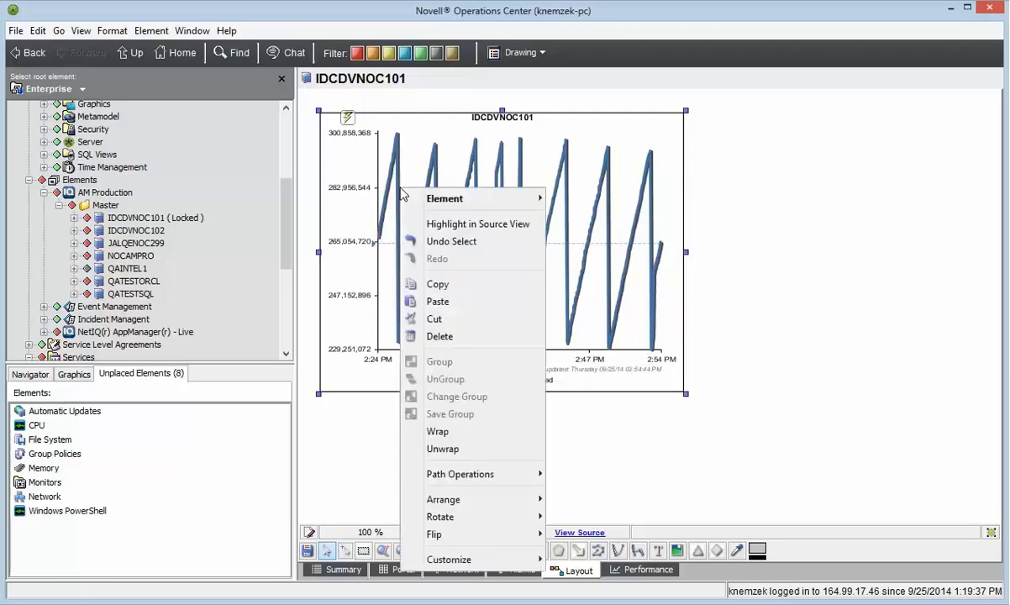
In the chart's Data Properties, set the time window to the last 6 Hours.
mouse_move(497, 559)
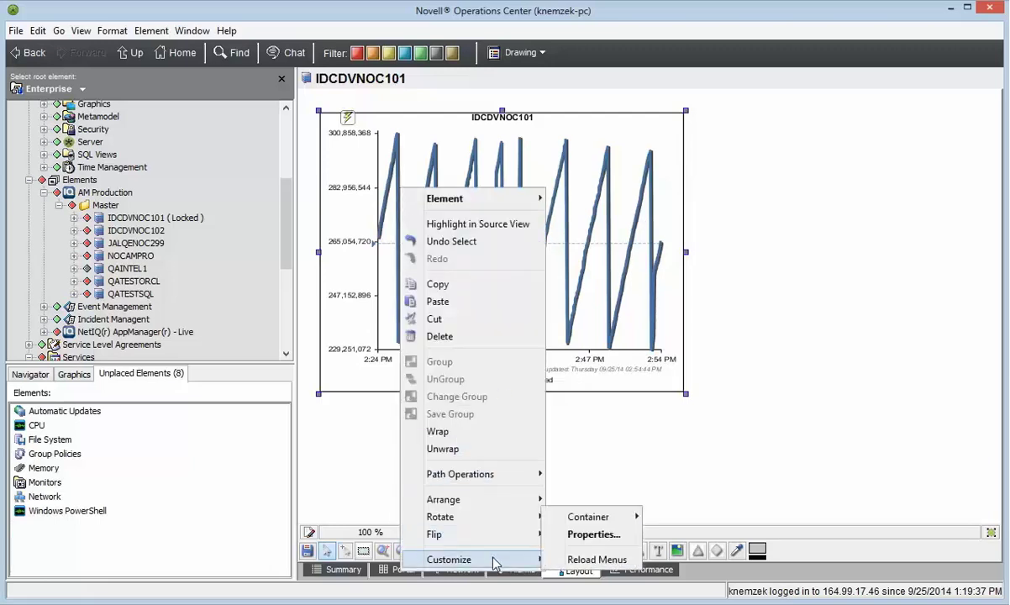
click(597, 535)
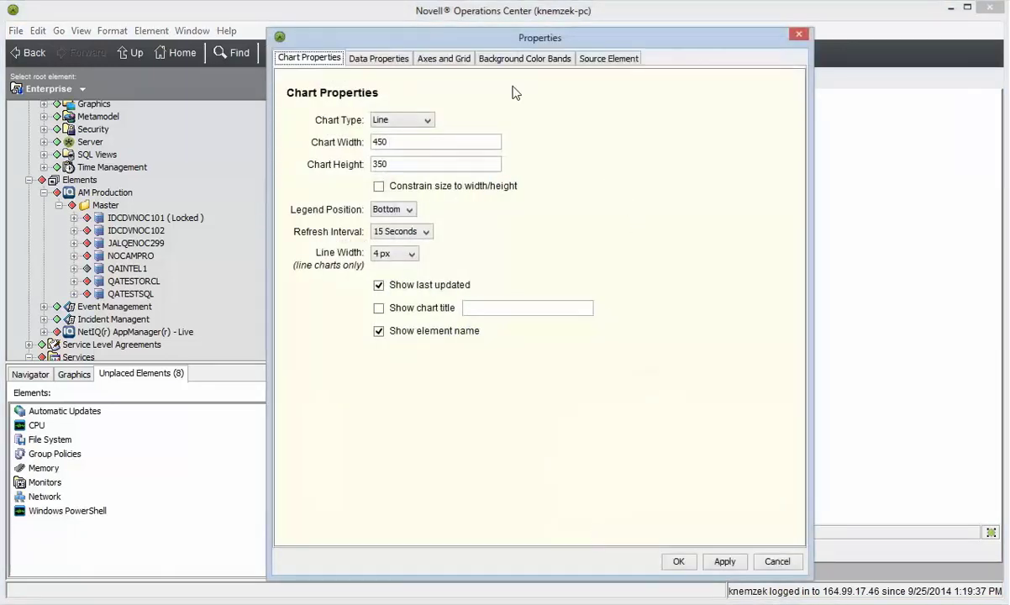
click(399, 62)
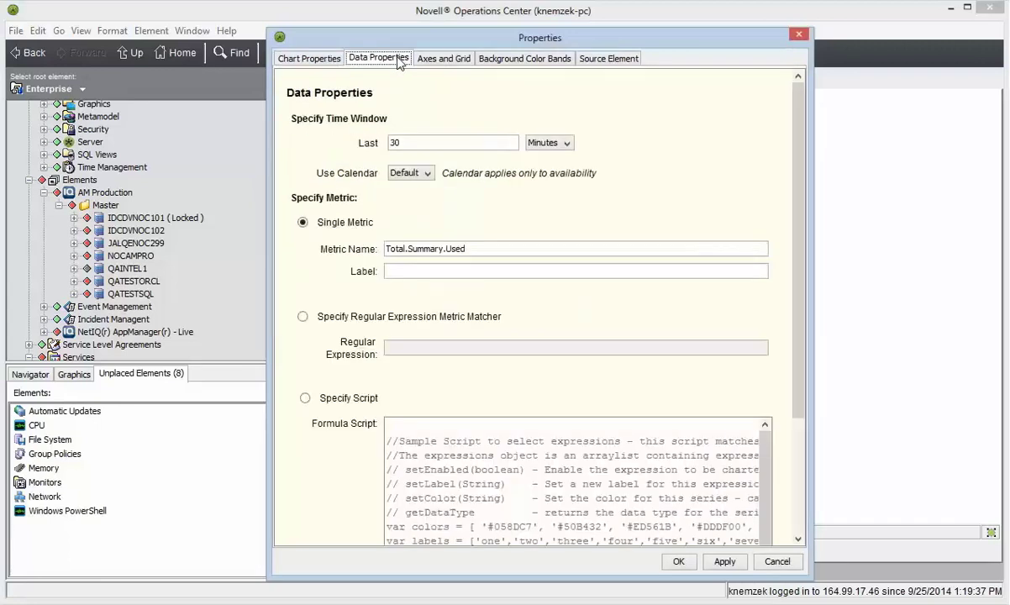
click(407, 142)
key(BackSpace)
key(BackSpace)
text(6)
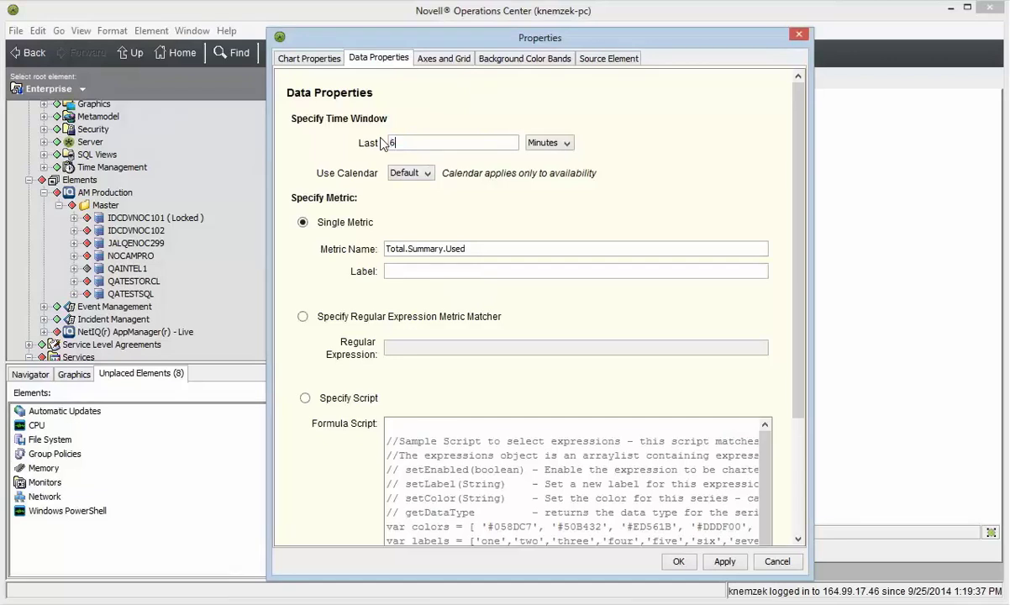
click(550, 143)
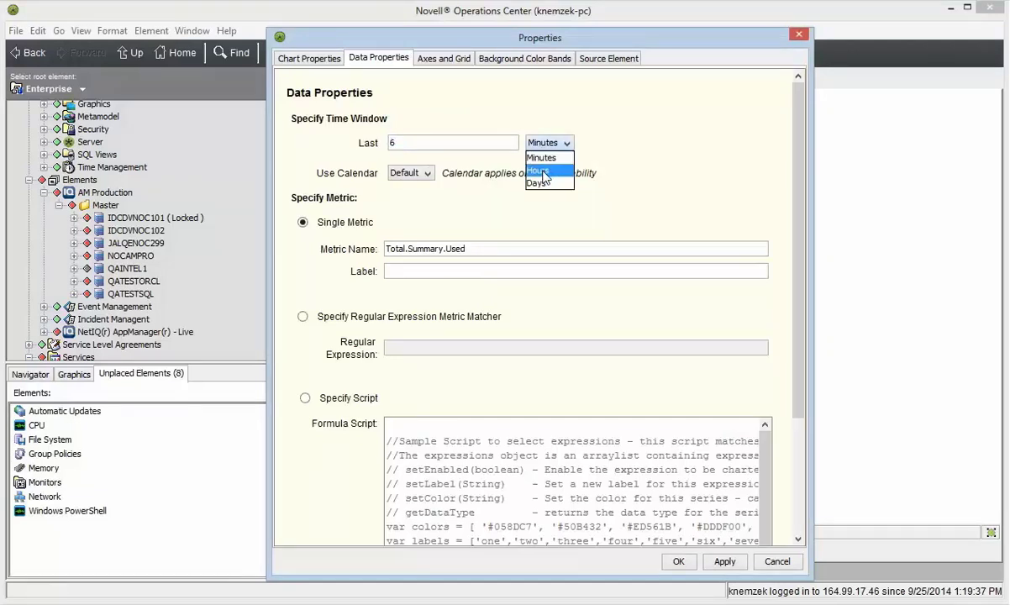
click(537, 171)
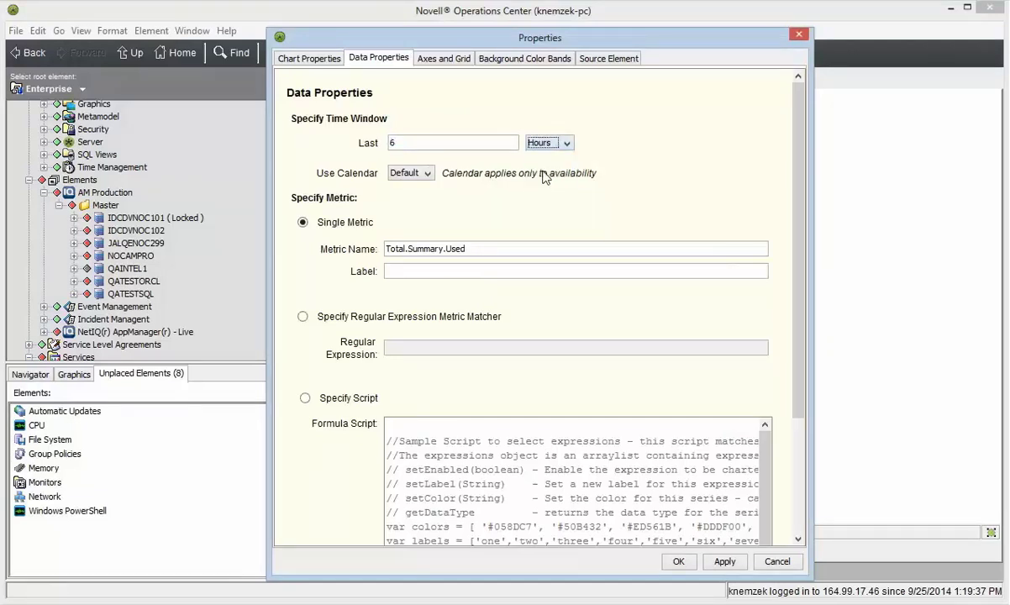
Match the chart's metrics with the regular expression .*CpuLoaded.* and view Source Element settings.
click(303, 317)
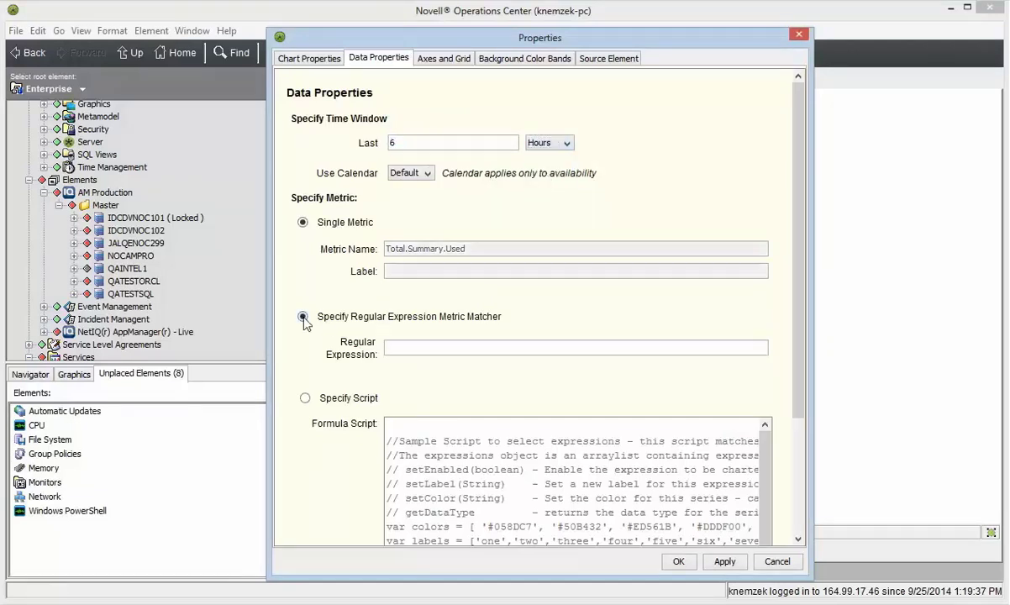
click(414, 347)
text(.*CpuLoade)
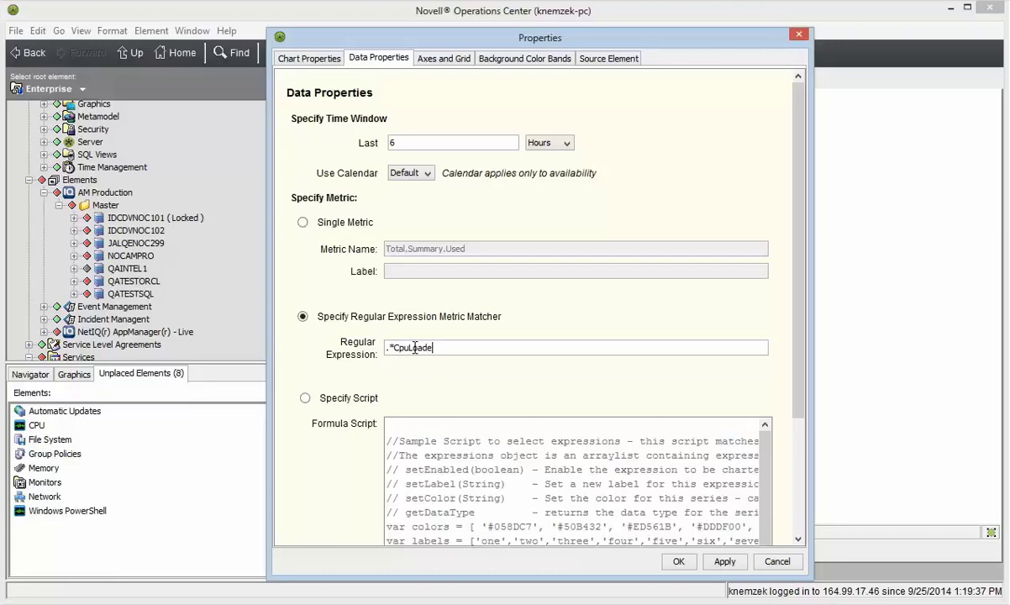
text(d.*)
click(625, 60)
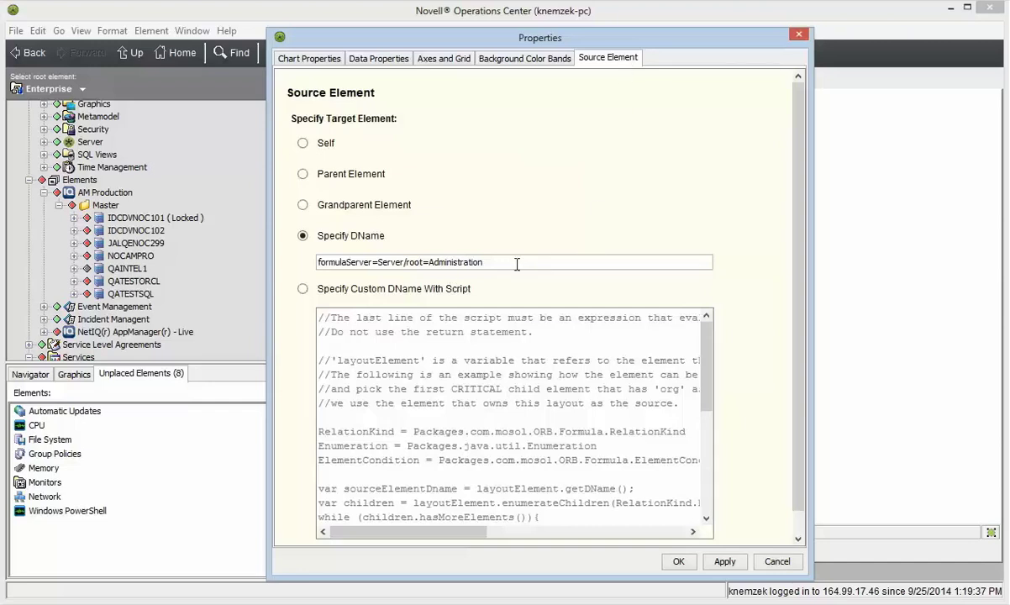
Make the chart use its own element as source and apply the properties.
click(303, 143)
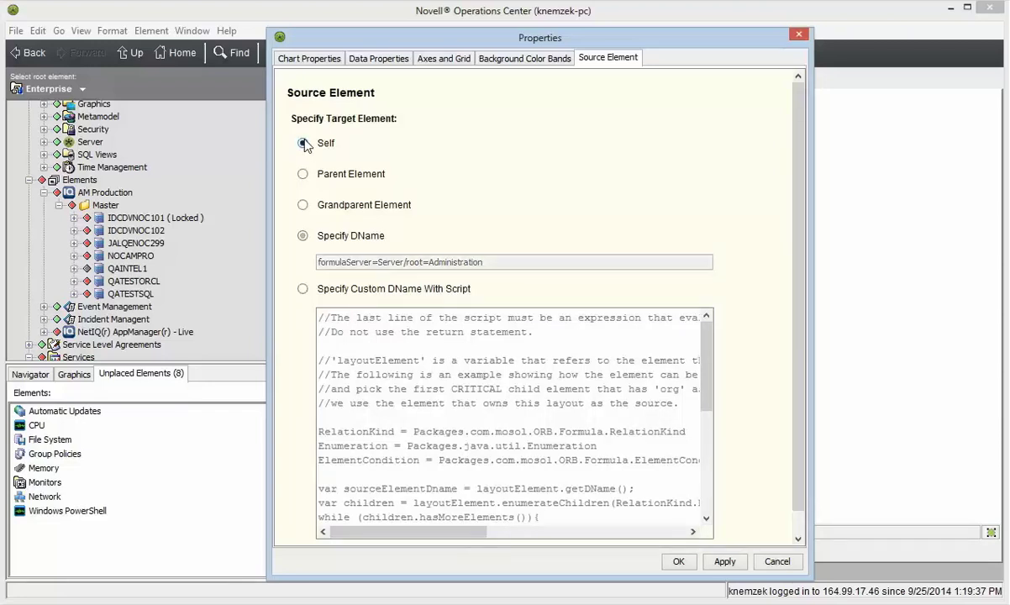
click(679, 562)
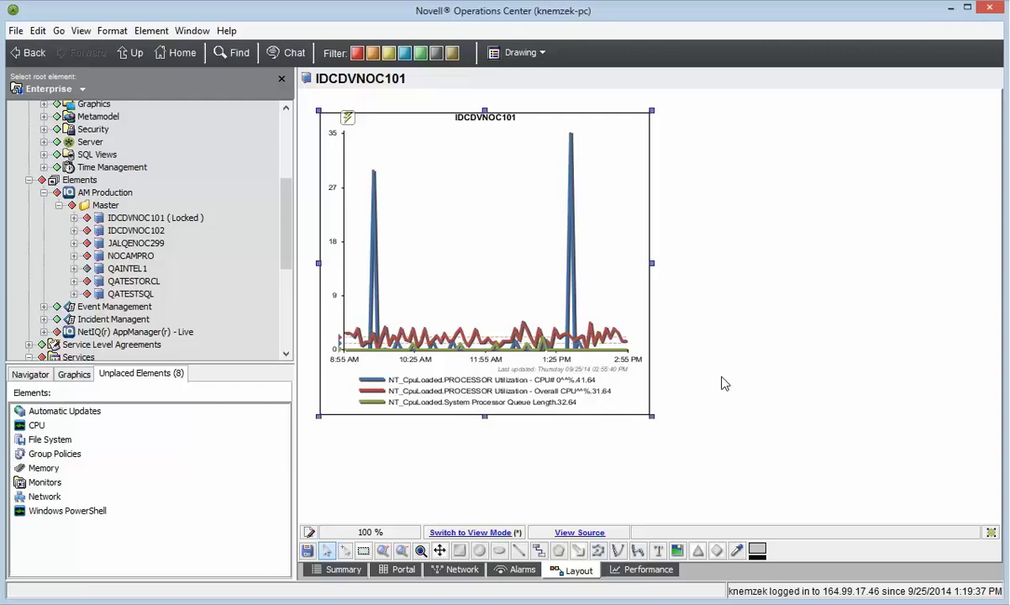
Add a cylinder gauge and place it to the right of the CPU chart.
right_click(539, 456)
mouse_move(586, 598)
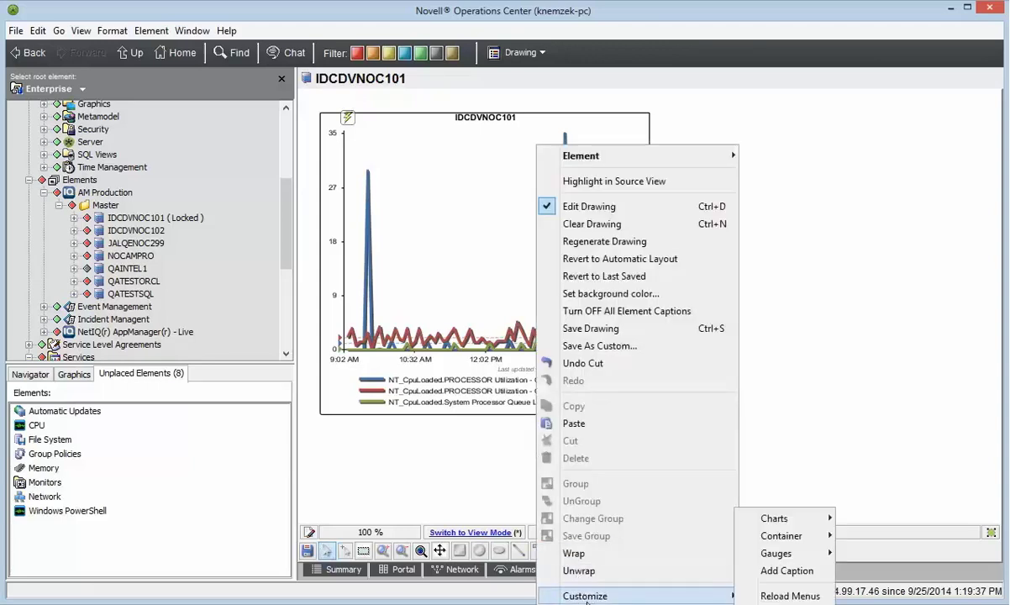
mouse_move(781, 553)
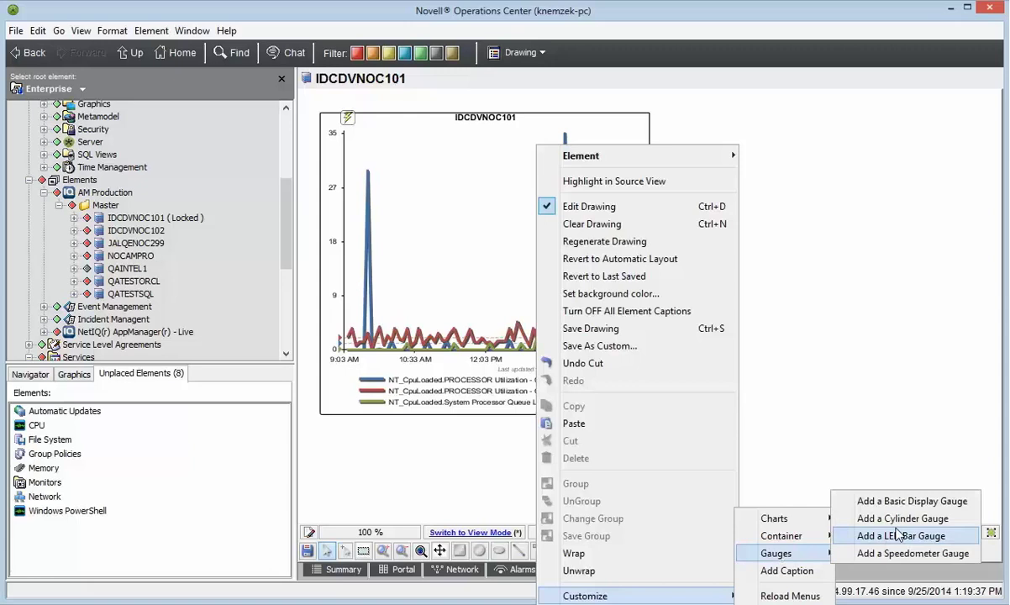
click(865, 519)
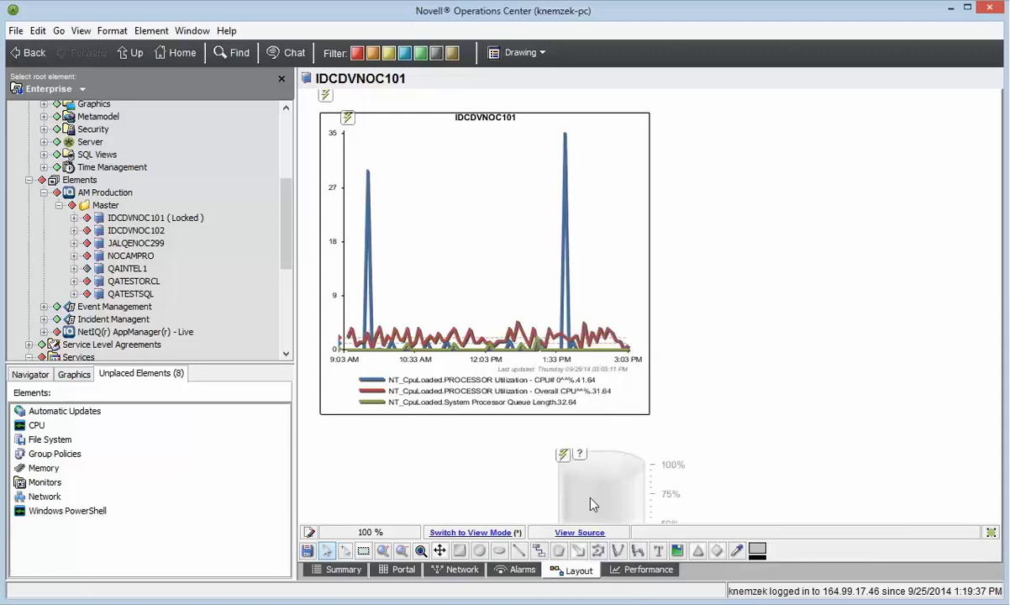
drag(592, 504, 742, 195)
right_click(742, 195)
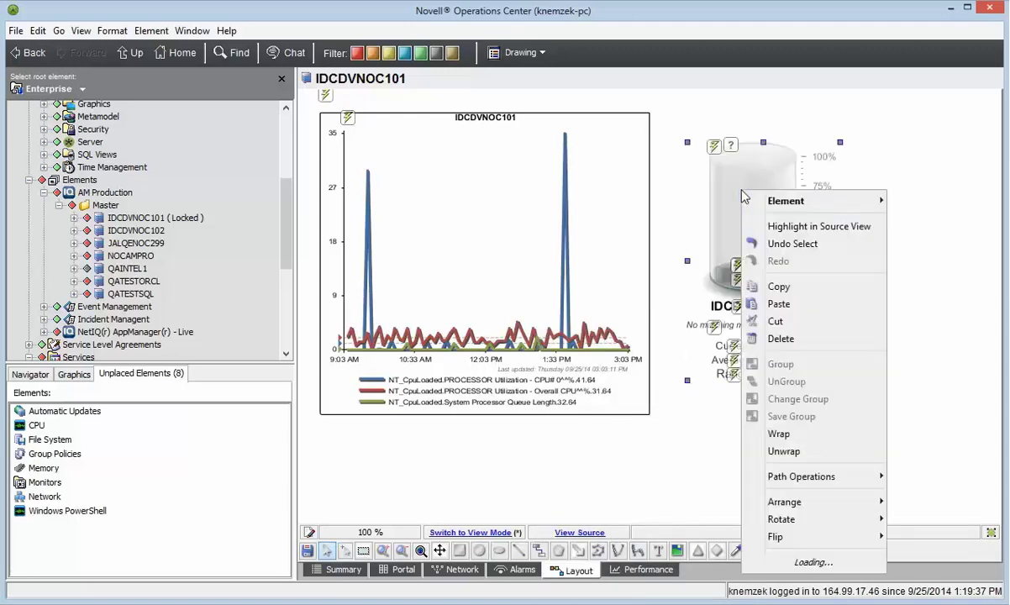
Title the gauge 'Server Uptime' and set its expected maximum to 100.
mouse_move(806, 561)
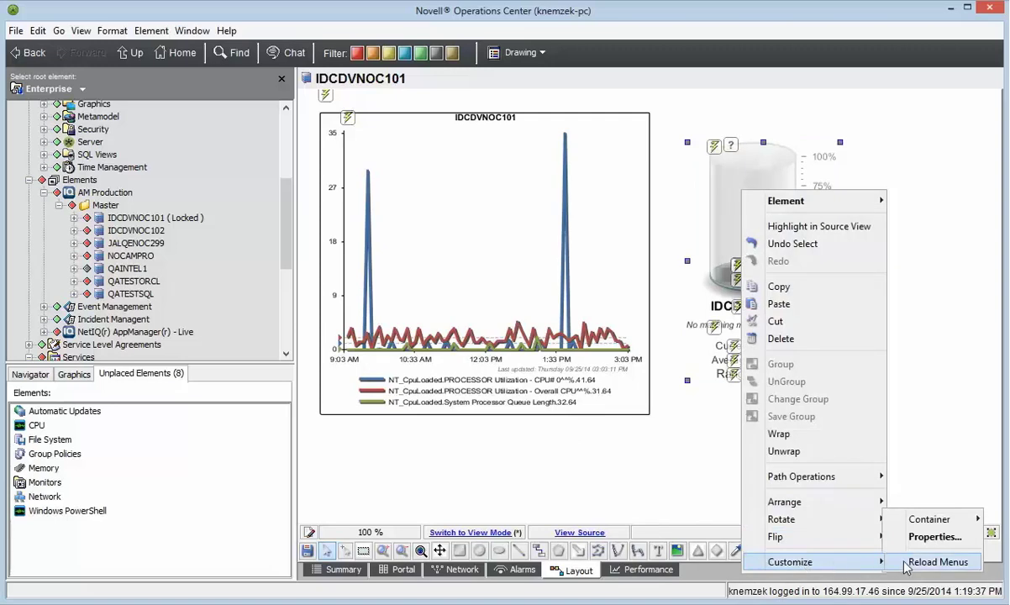
click(934, 537)
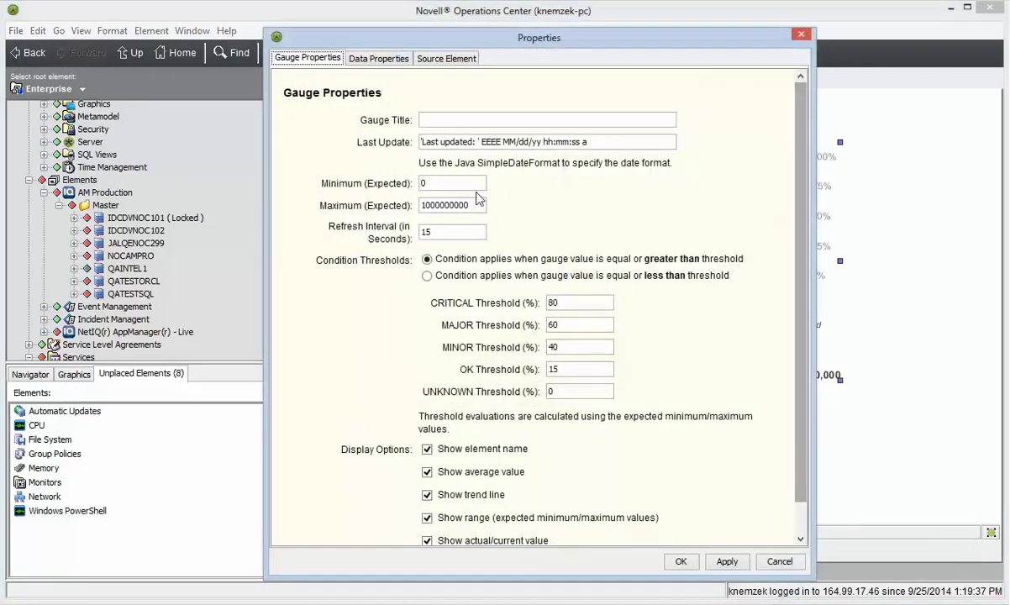
click(452, 117)
text(S)
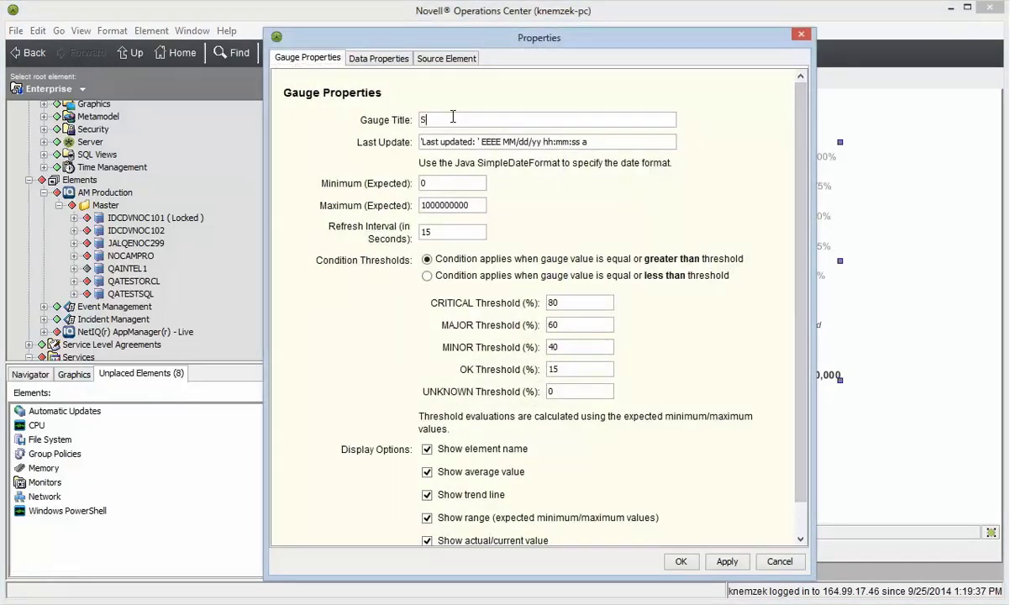
text(erver Uptime)
drag(464, 204, 388, 202)
text(100)
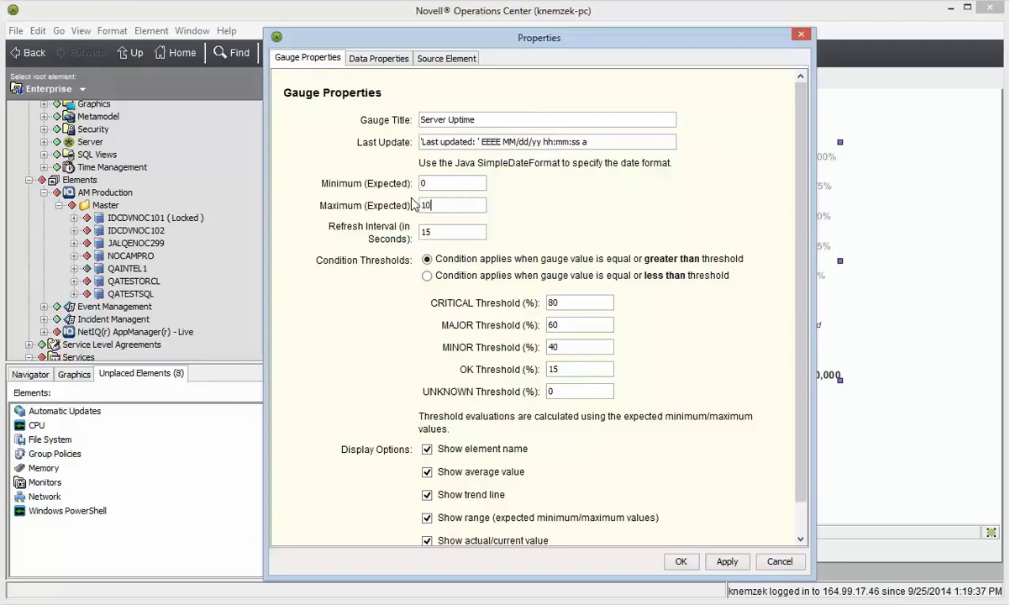
click(382, 61)
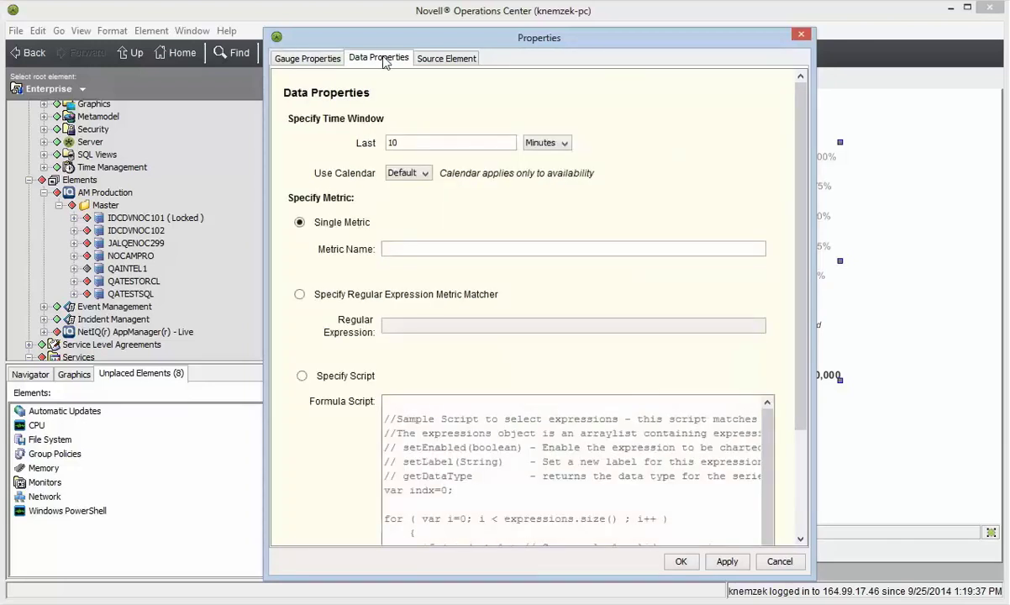
Feed the gauge from metrics matching .*Uptime.*, check its source element, and confirm.
click(299, 294)
click(411, 327)
text(.*)
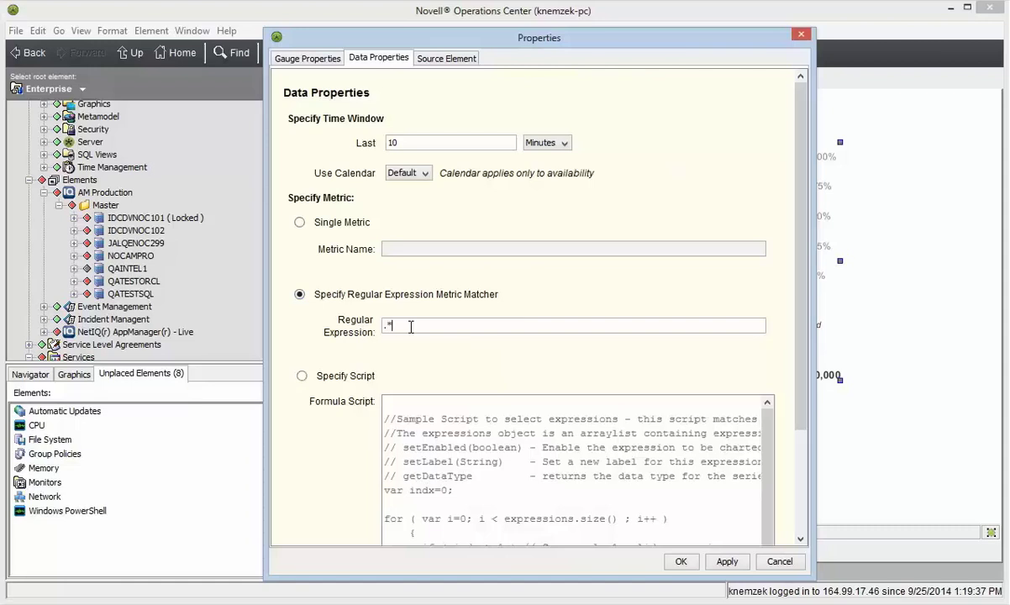
text(Uptime.*)
click(445, 59)
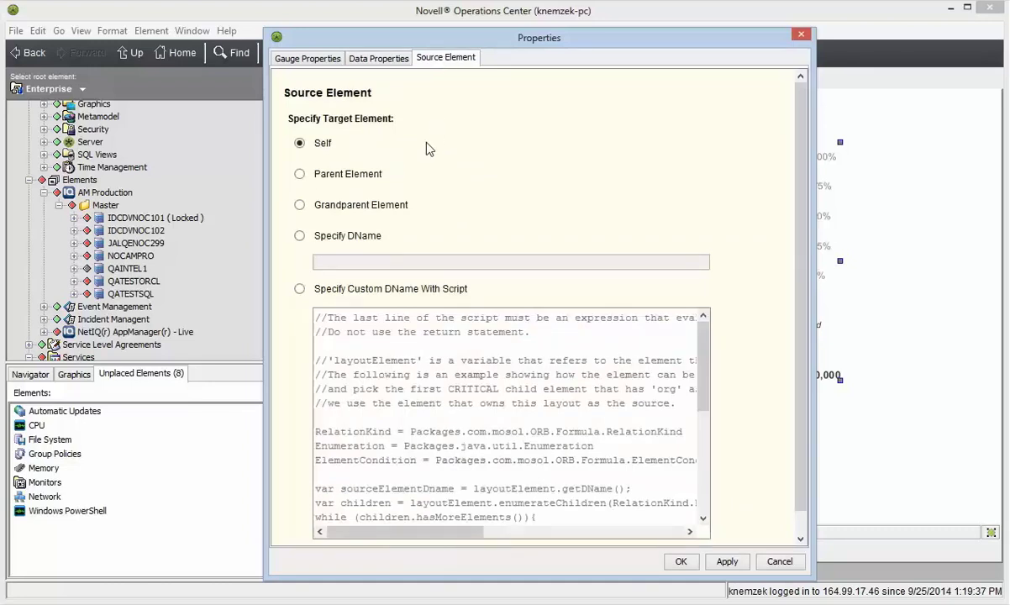
click(681, 561)
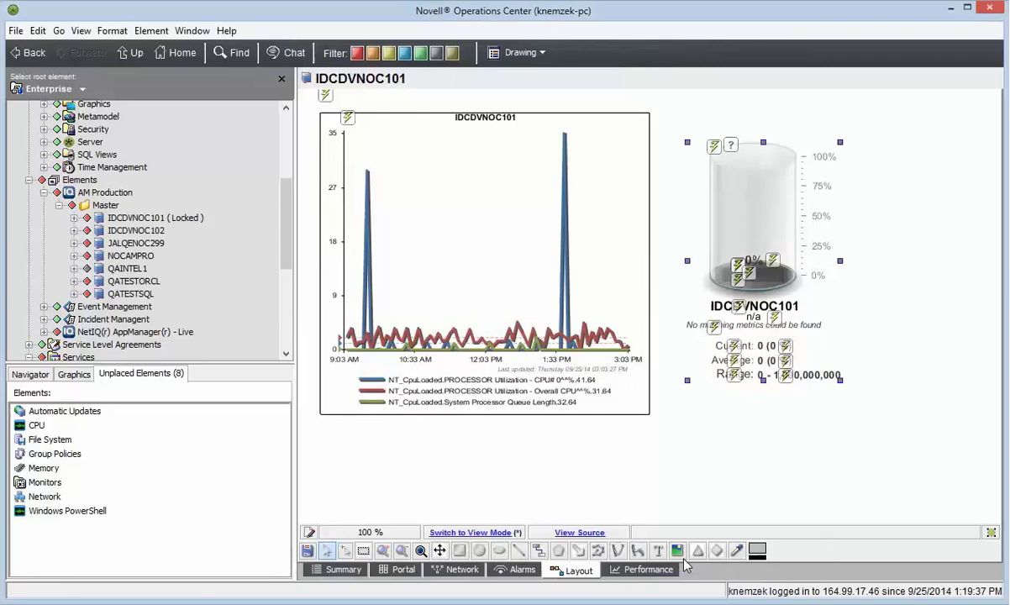
Deselect the gauge, save the layout drawing, and switch it to view mode.
click(864, 451)
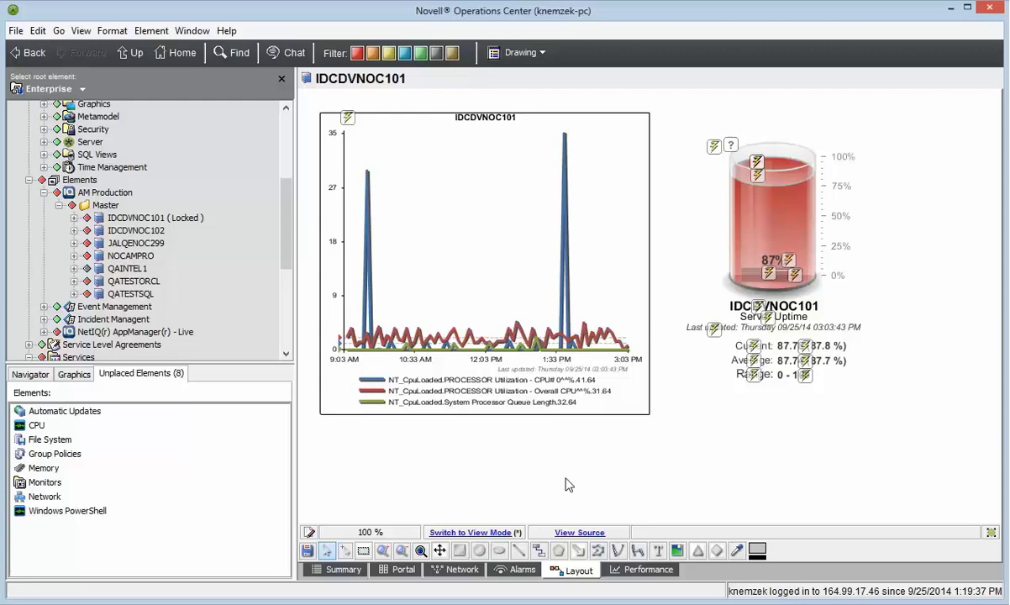
right_click(491, 476)
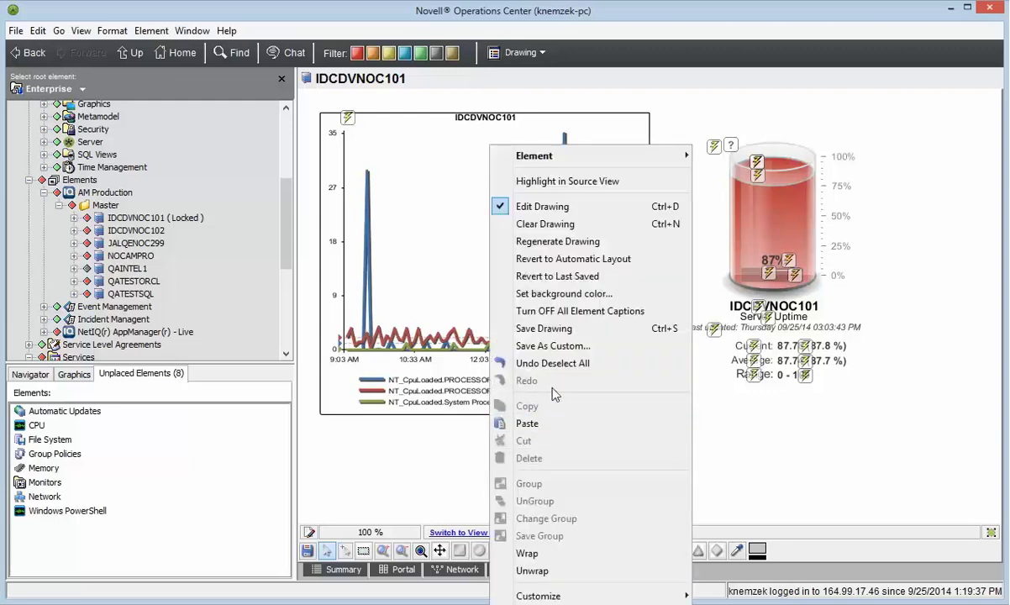
click(558, 329)
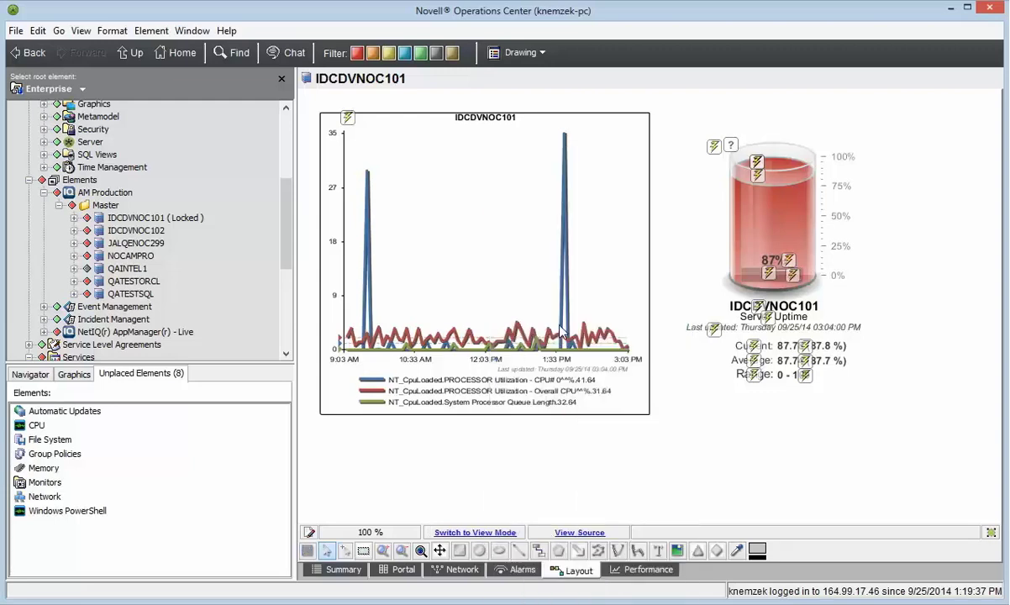
click(494, 533)
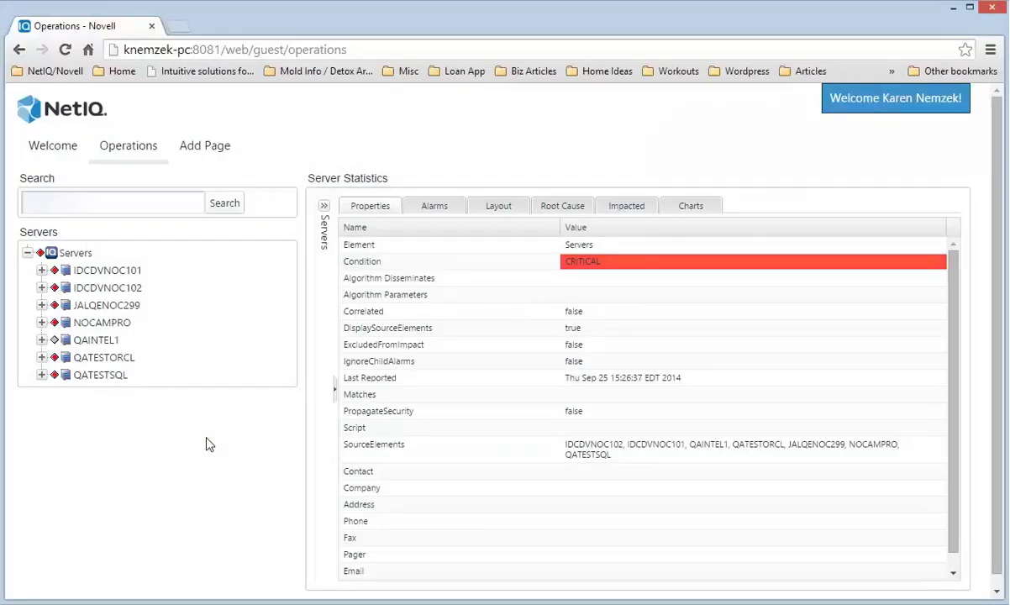
Select IDCDVNOC101 in the Servers tree and show its Layout tab.
click(123, 272)
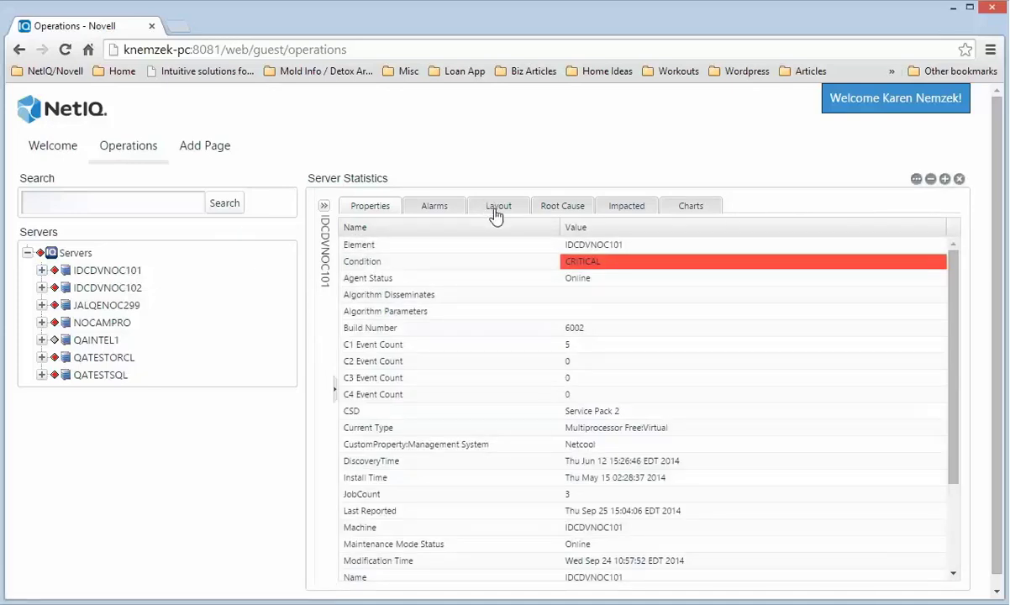
click(495, 212)
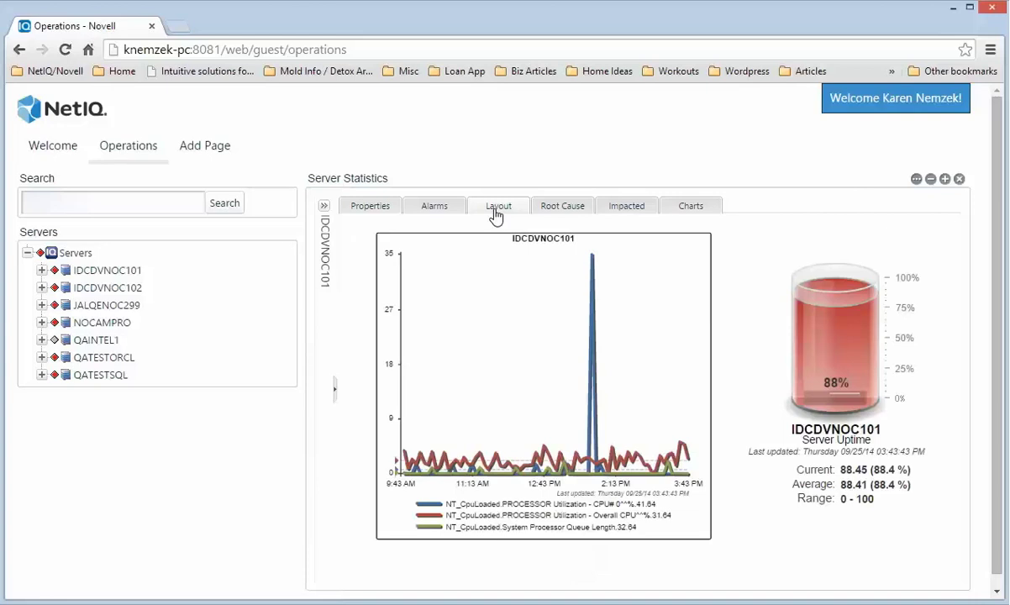